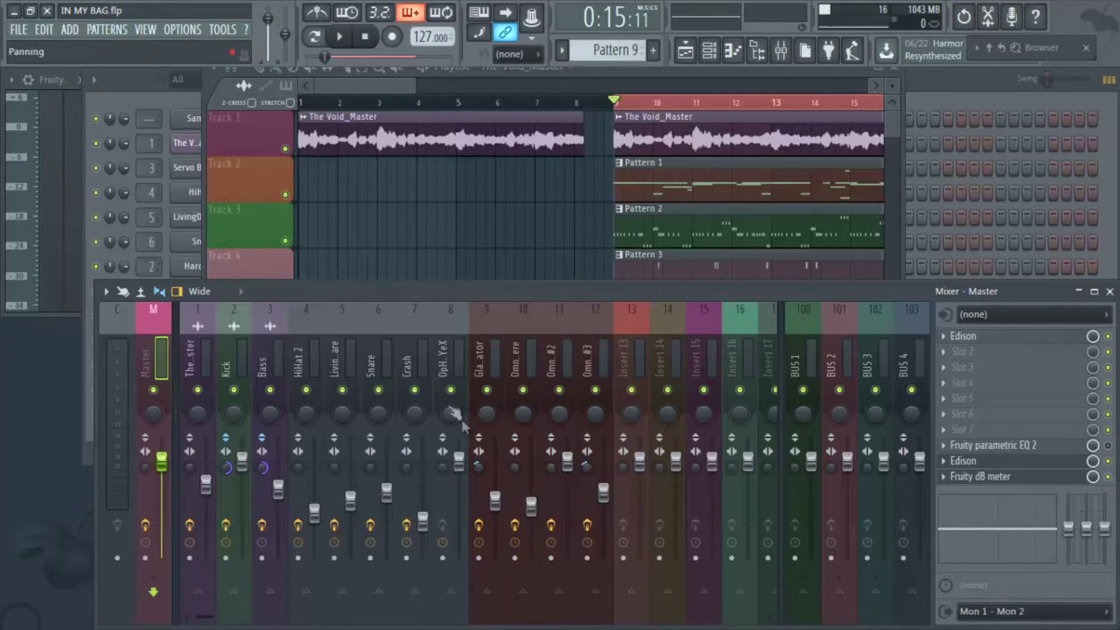
# - Bring the Playlist in front of the mixer showing the Master channel's effects chain
pyautogui.click(372, 81)
# - Start playing the arrangement
pyautogui.click(156, 365)
pyautogui.click(660, 76)
pyautogui.press('space')
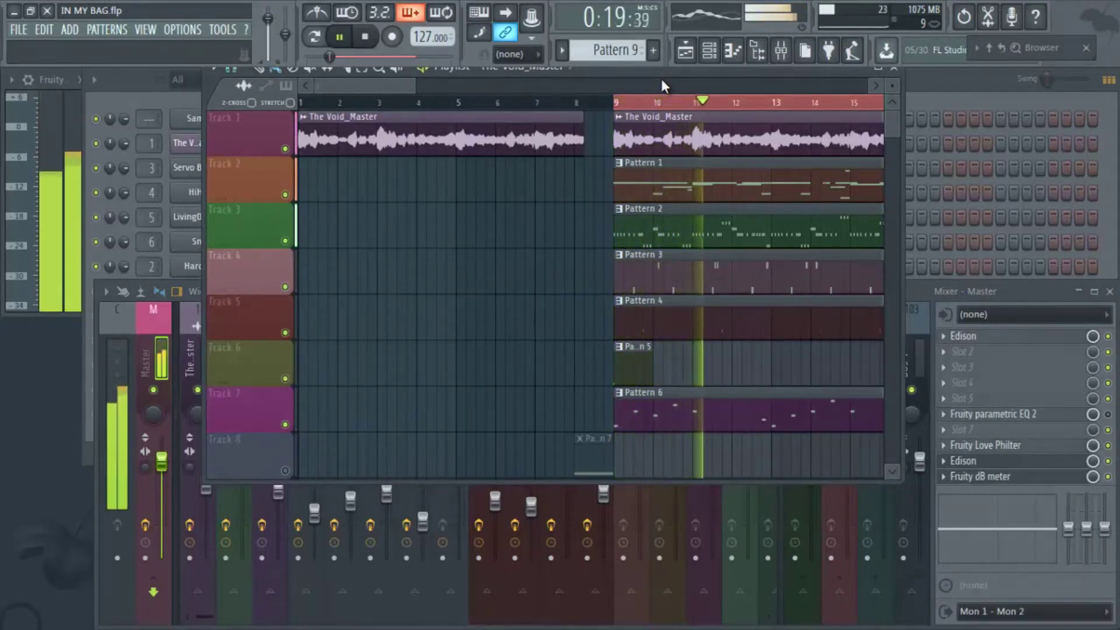
# - Zoom the Playlist out to show the whole song, stop playback and move the window down
pyautogui.click(1013, 286)
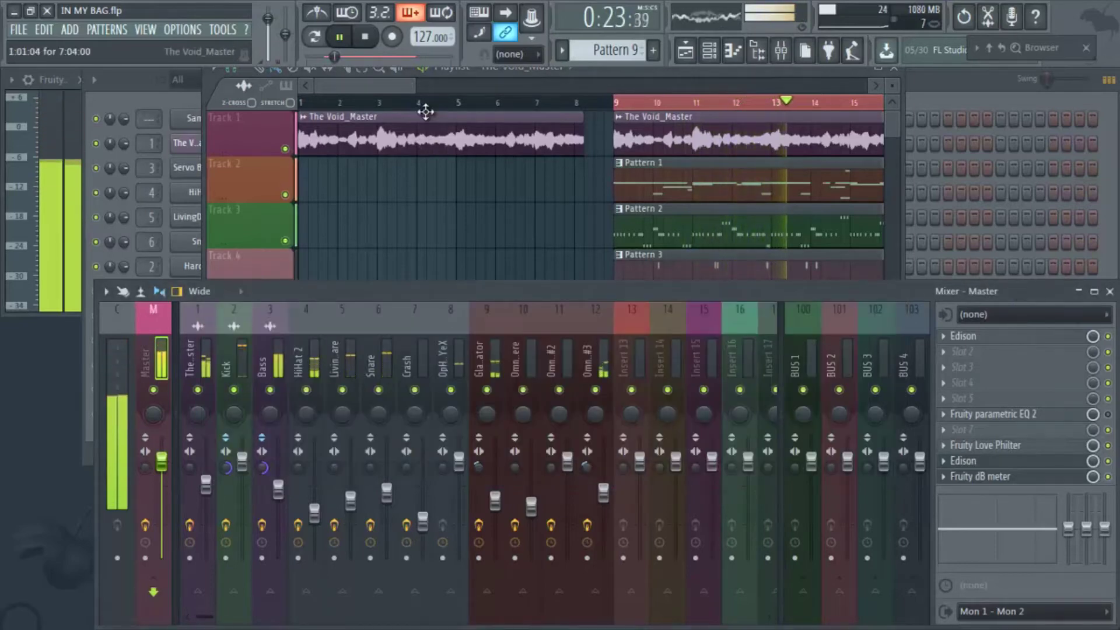
pyautogui.scroll(-2, 430, 115)
pyautogui.scroll(-3, 431, 115)
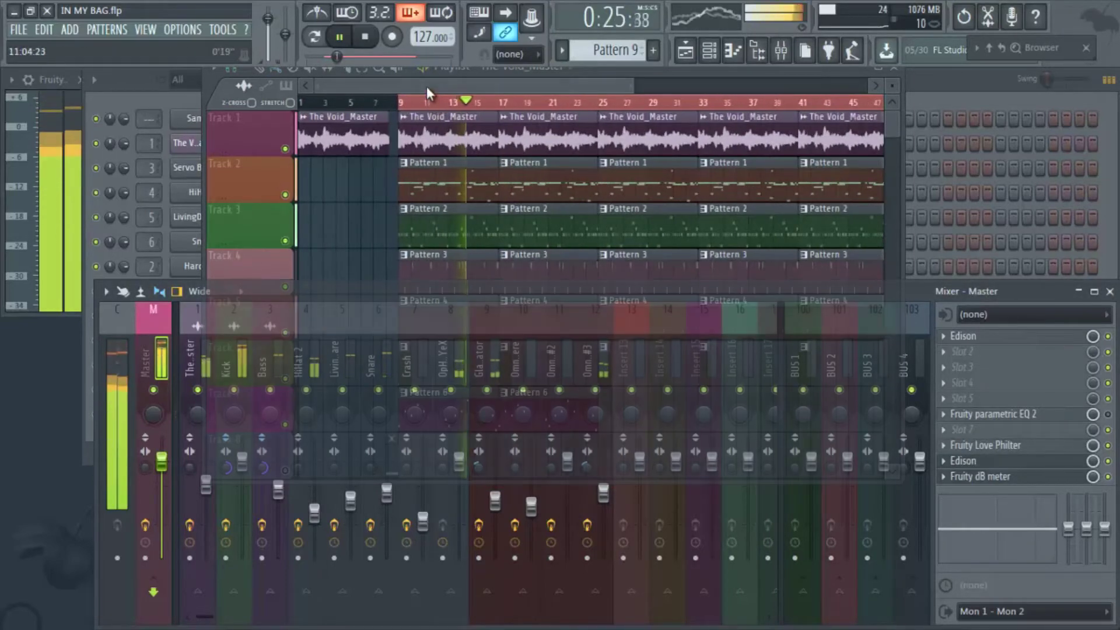
pyautogui.click(426, 87)
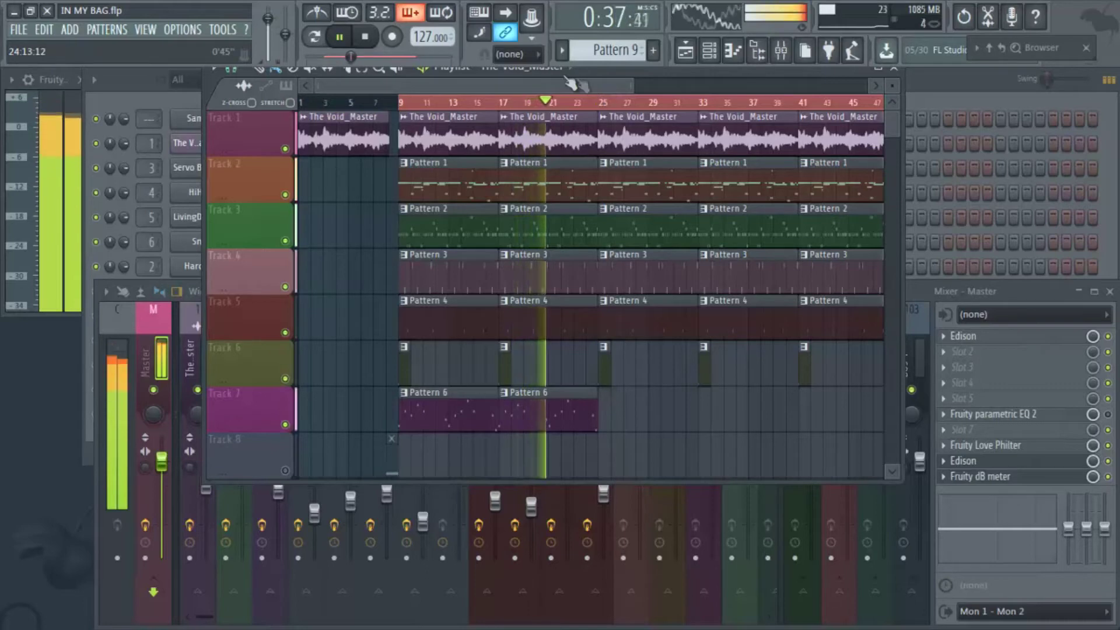
pyautogui.click(369, 39)
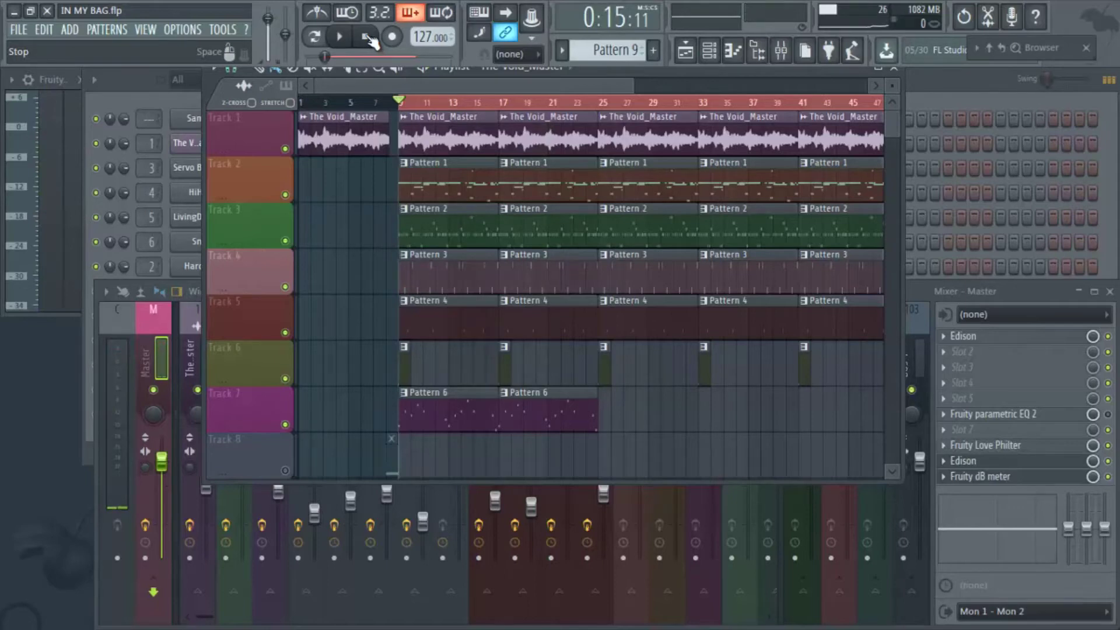
pyautogui.moveTo(615, 66); pyautogui.dragTo(625, 104)
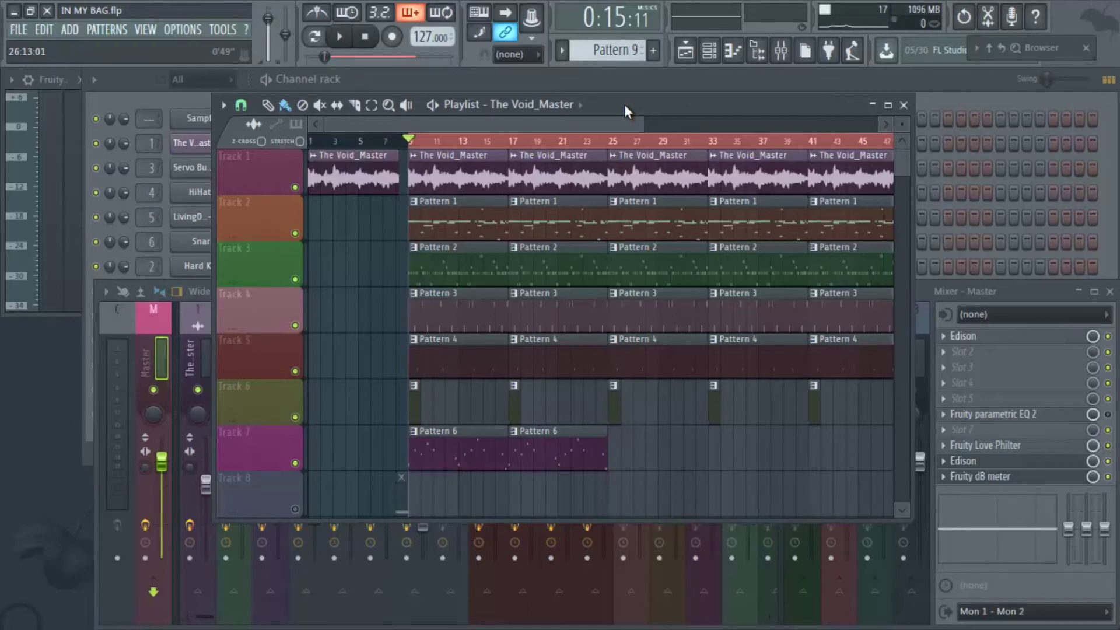
# - Load the Simple triangle lowpass LFO preset into the Master's Fruity Love Philter, then close it
pyautogui.click(1062, 448)
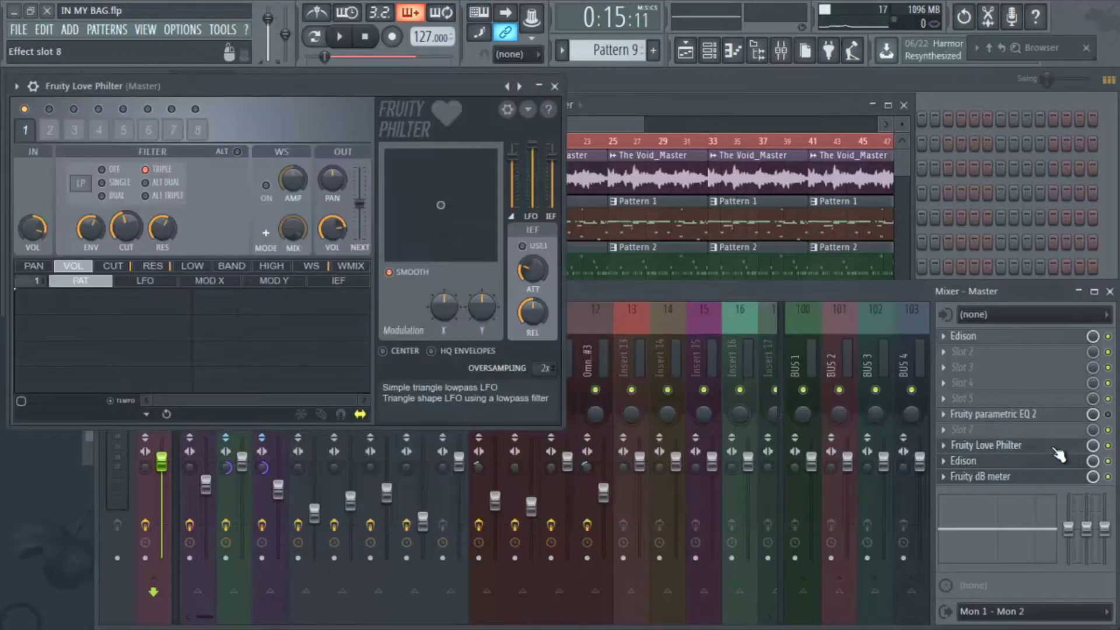
pyautogui.moveTo(357, 87); pyautogui.dragTo(420, 112)
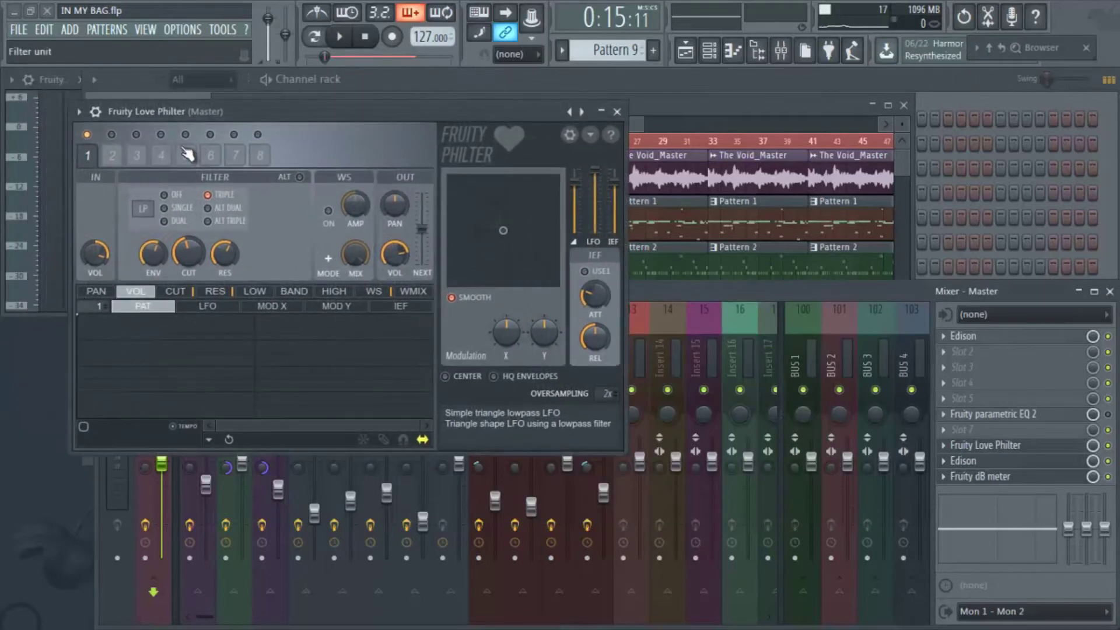
pyautogui.click(79, 111)
pyautogui.moveTo(117, 161)
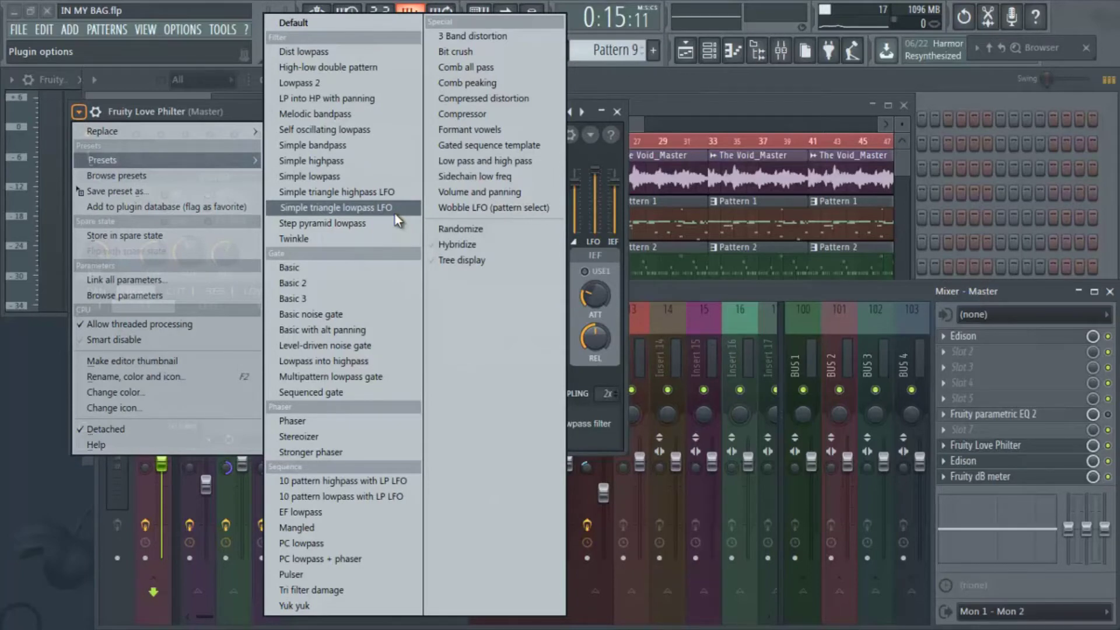
pyautogui.click(625, 163)
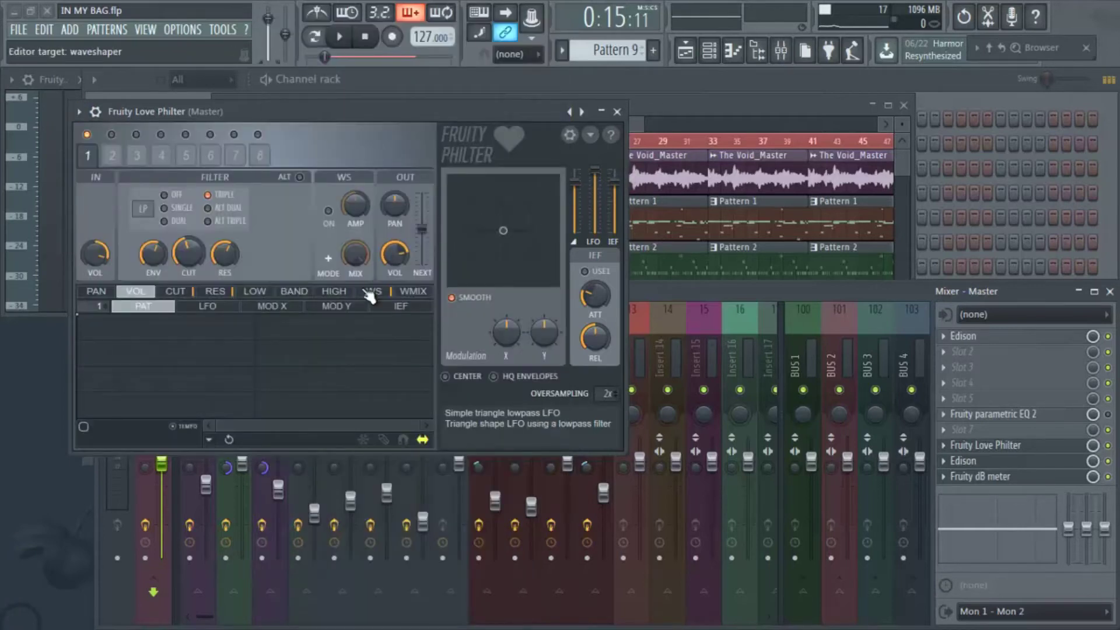
pyautogui.moveTo(500, 110); pyautogui.dragTo(524, 135)
pyautogui.click(640, 137)
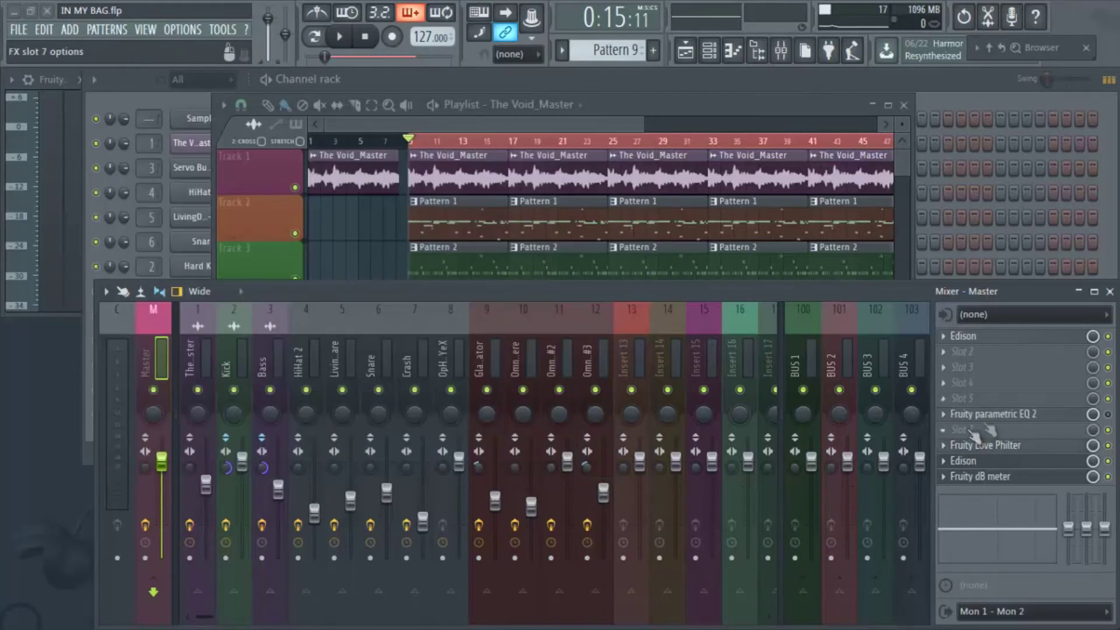
# - Replace the Master's EQ with a fresh Fruity Parametric EQ 2 in effect slot 7
pyautogui.click(1003, 416)
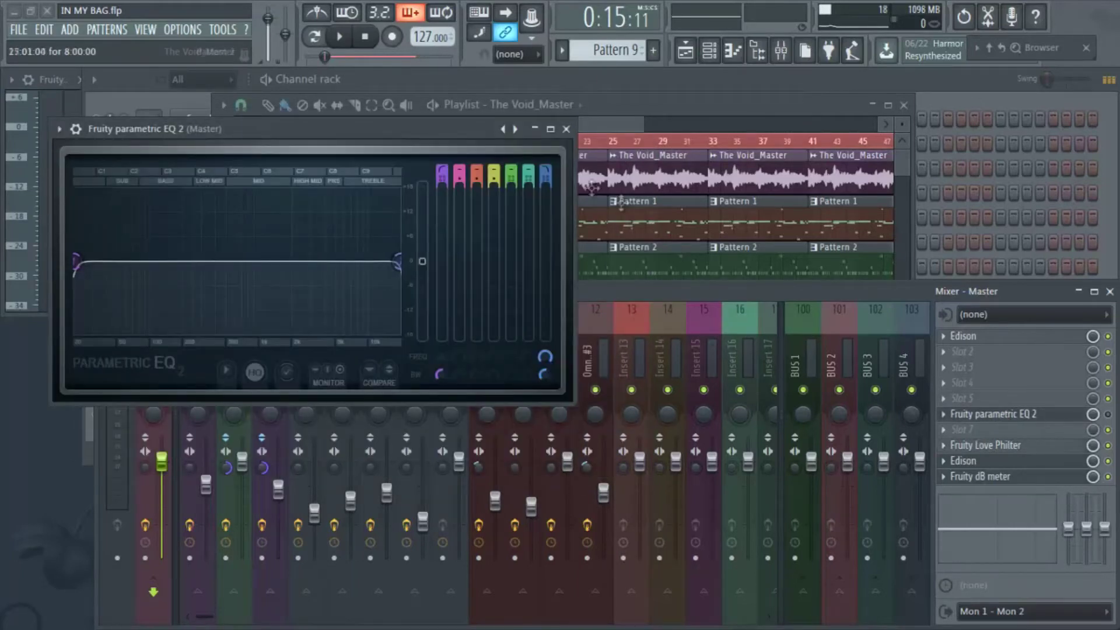
pyautogui.click(59, 129)
pyautogui.moveTo(79, 151)
pyautogui.click(287, 45)
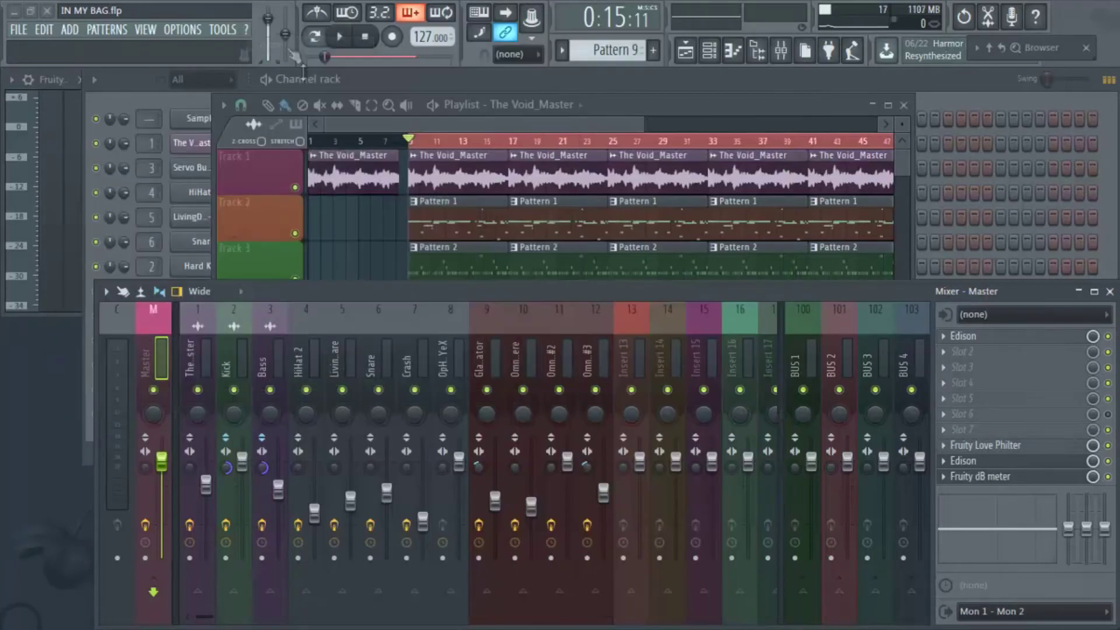
pyautogui.click(962, 430)
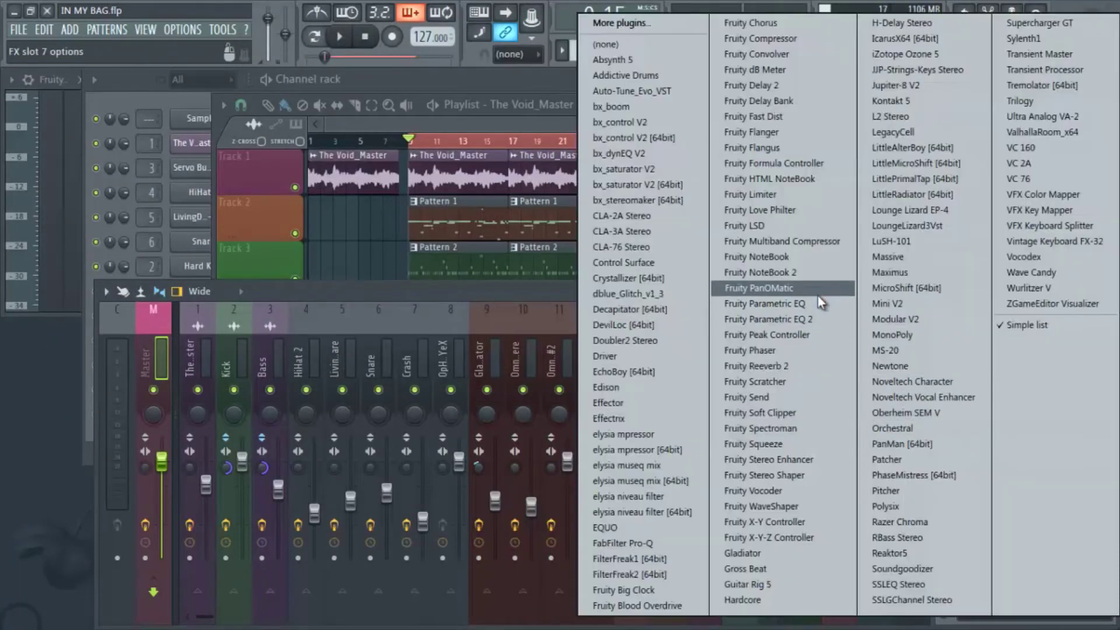
pyautogui.click(806, 319)
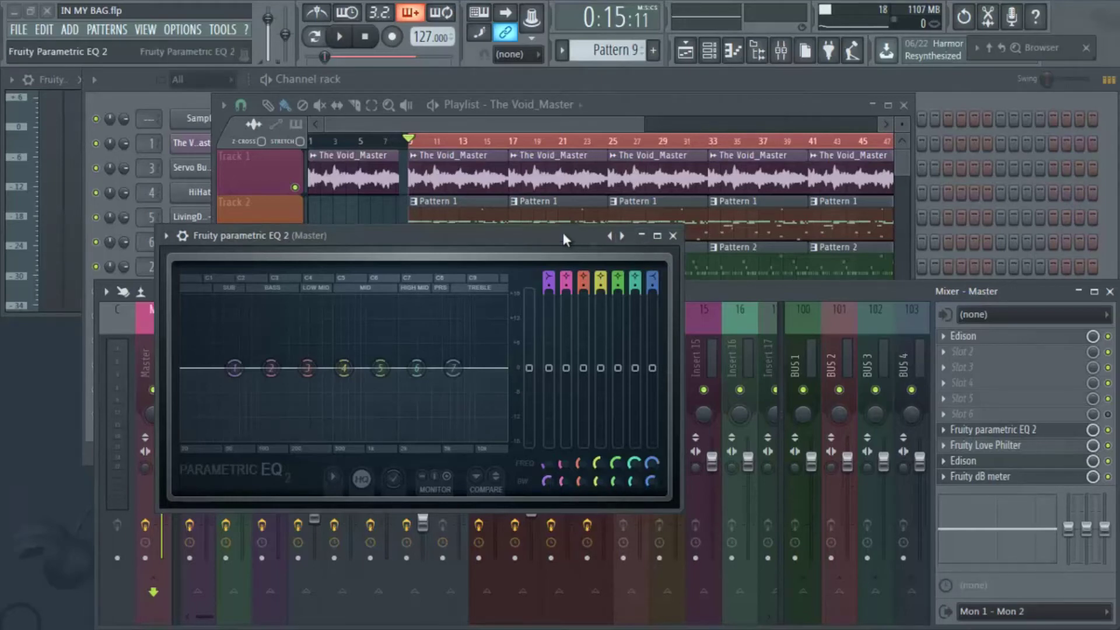
# - Reposition the EQ window and switch band 7's filter type to low pass
pyautogui.moveTo(562, 232); pyautogui.dragTo(604, 247)
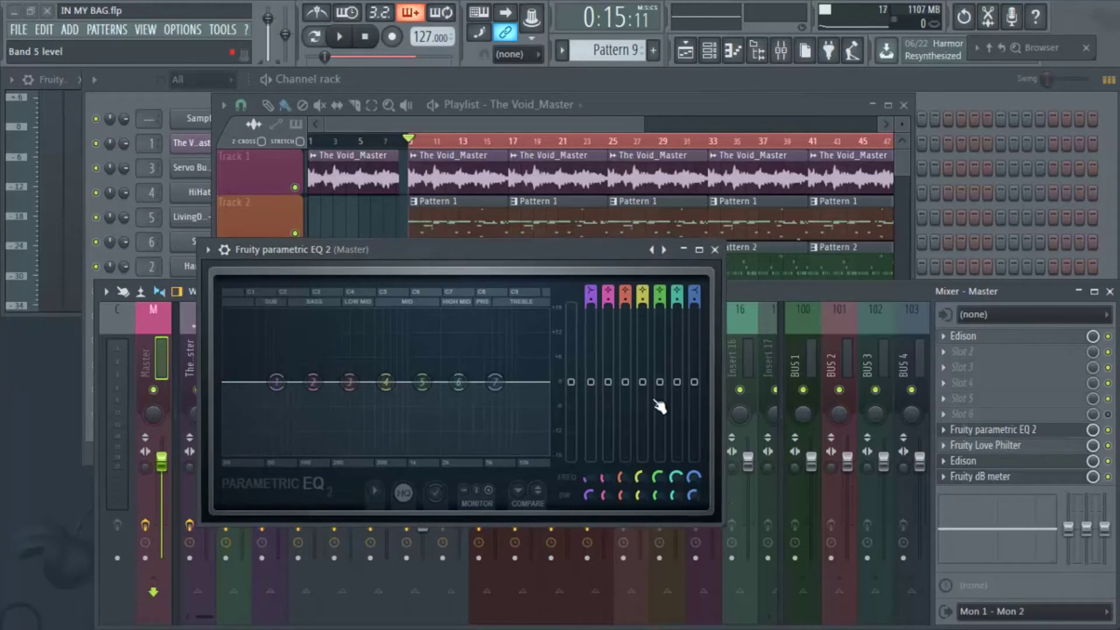
pyautogui.moveTo(591, 244); pyautogui.dragTo(618, 253)
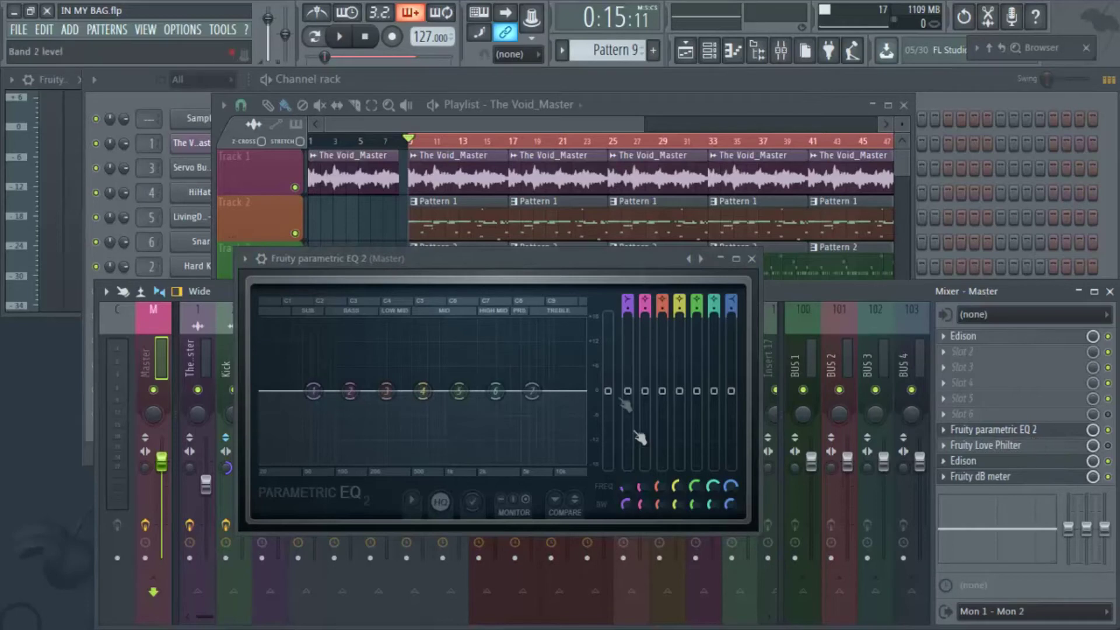
pyautogui.moveTo(533, 251); pyautogui.dragTo(579, 254)
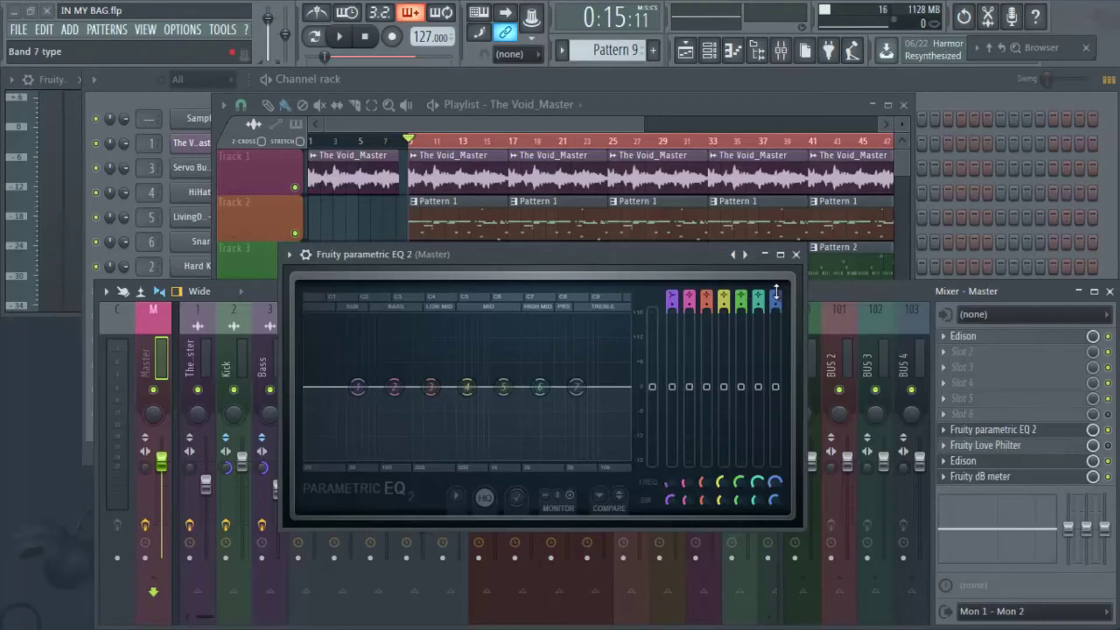
pyautogui.moveTo(776, 291); pyautogui.dragTo(807, 350)
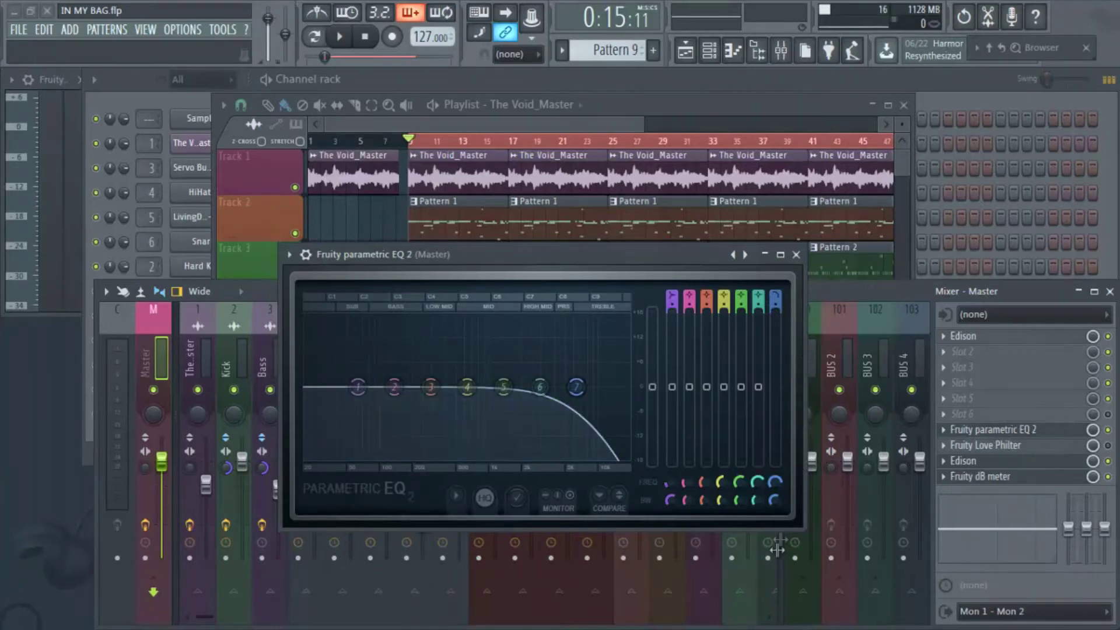
# - Reset band 7's bandwidth to default and raise its steepness with the scroll wheel
pyautogui.rightClick(775, 503)
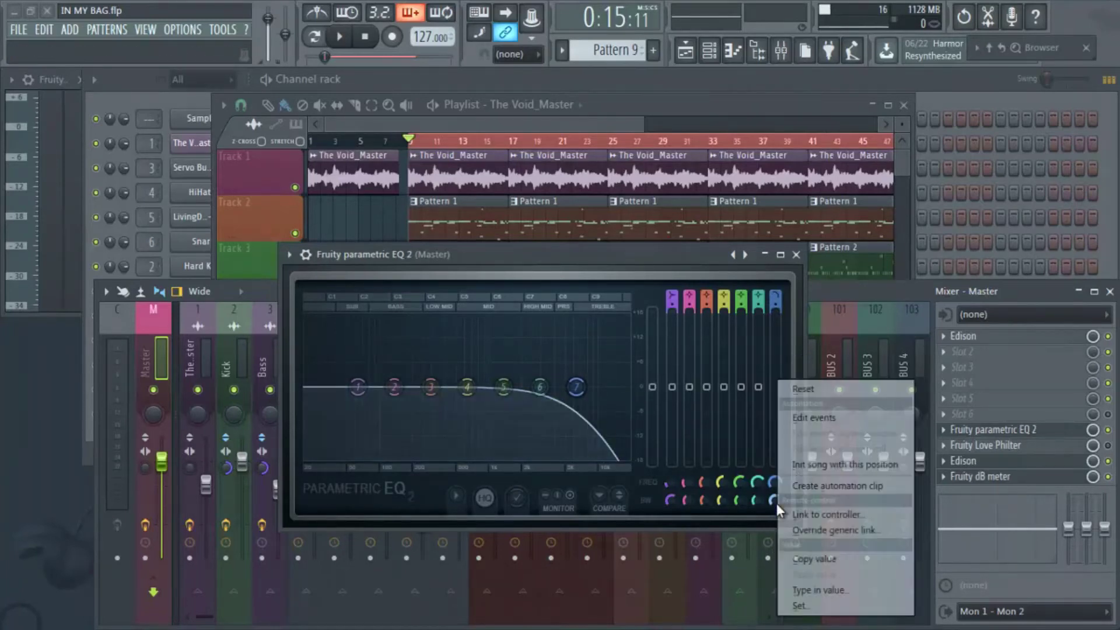
pyautogui.click(813, 388)
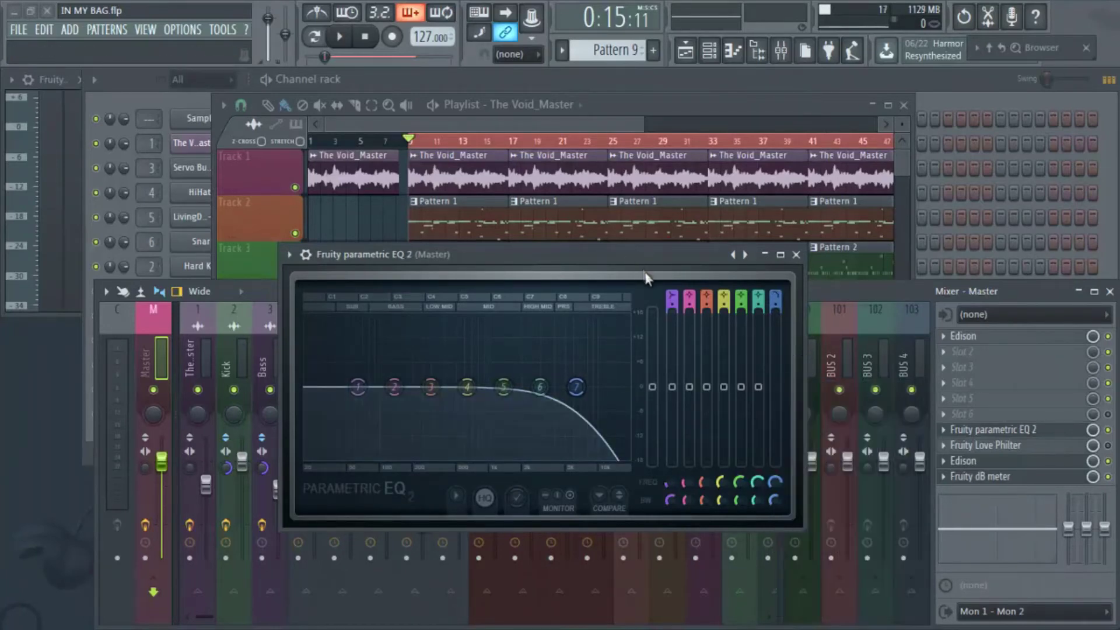
pyautogui.rightClick(779, 501)
pyautogui.click(794, 388)
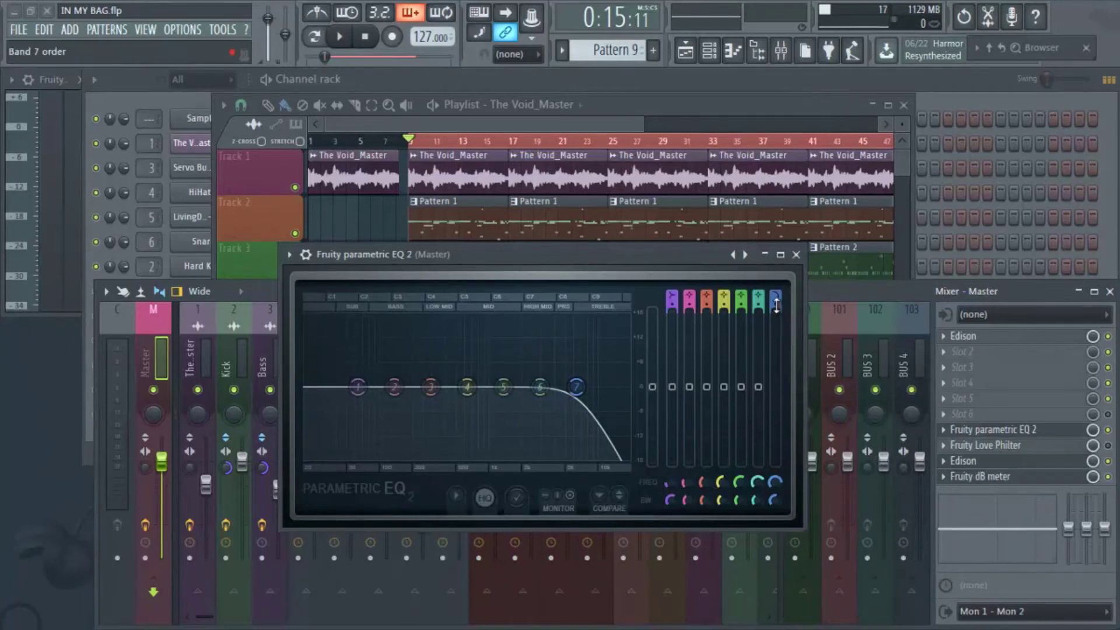
pyautogui.scroll(2, 776, 306)
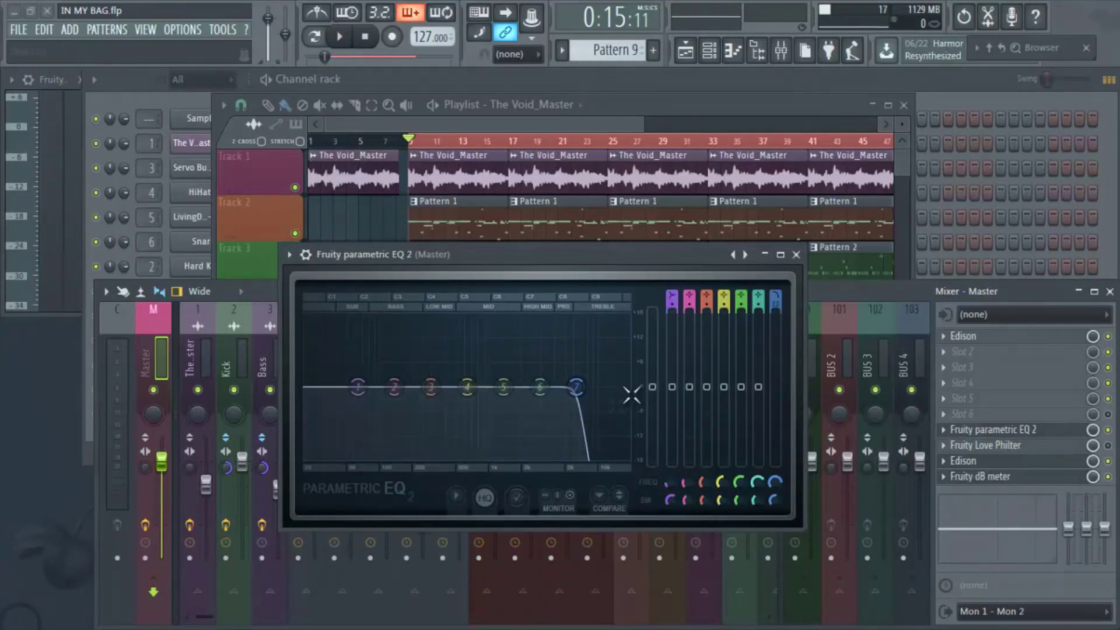
pyautogui.scroll(-2, 588, 399)
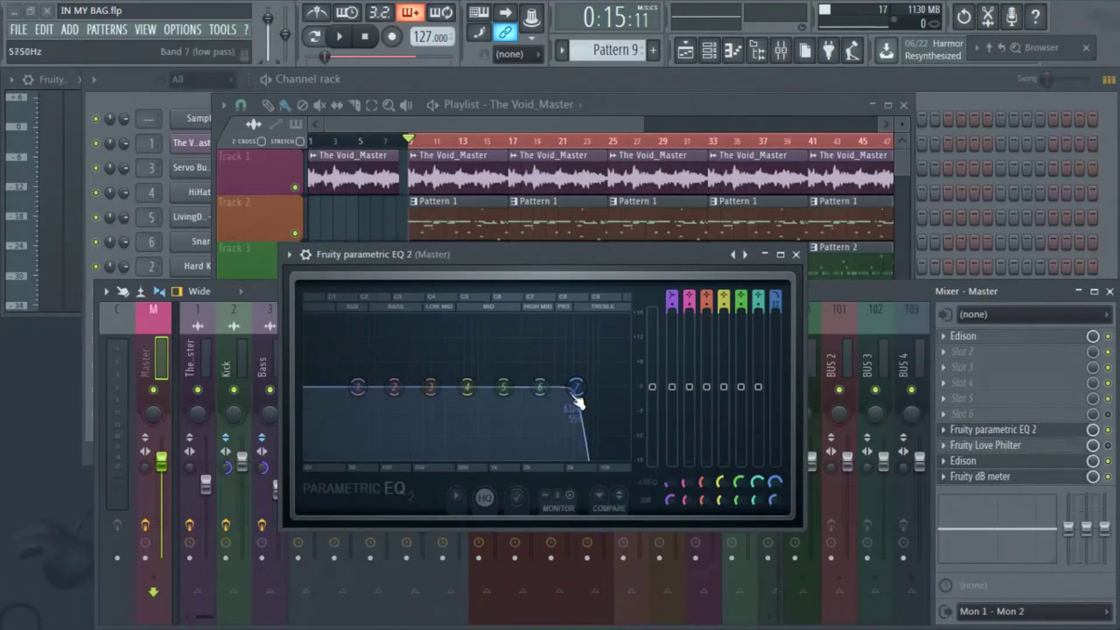
pyautogui.scroll(3, 777, 482)
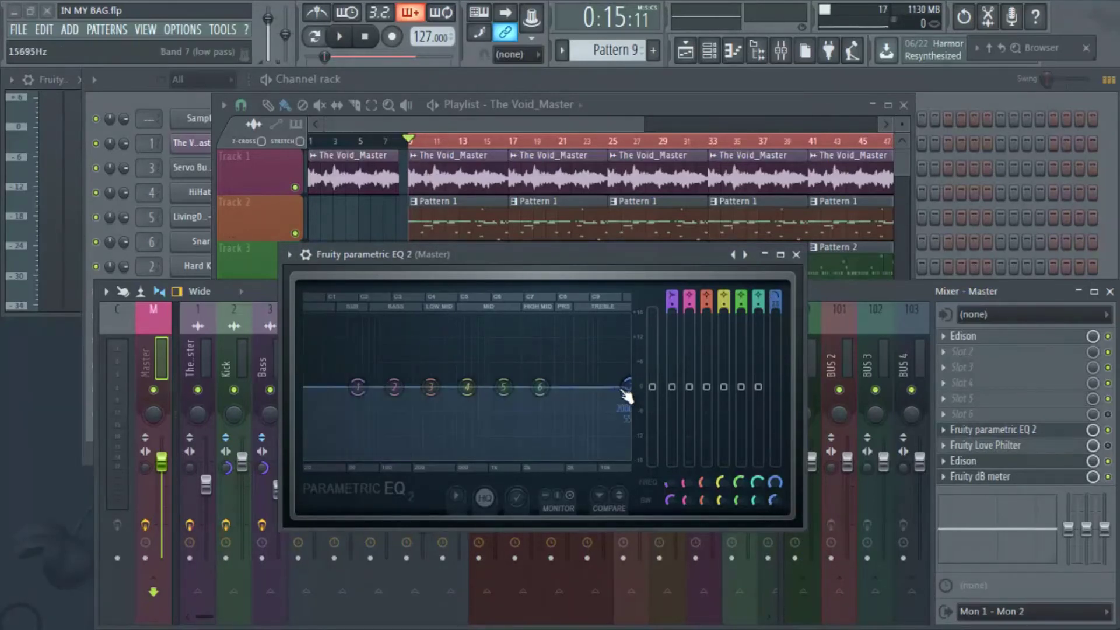
# - Try a quick sweep of band 7's cutoff and nudge the EQ window into place
pyautogui.moveTo(776, 484); pyautogui.dragTo(781, 463)
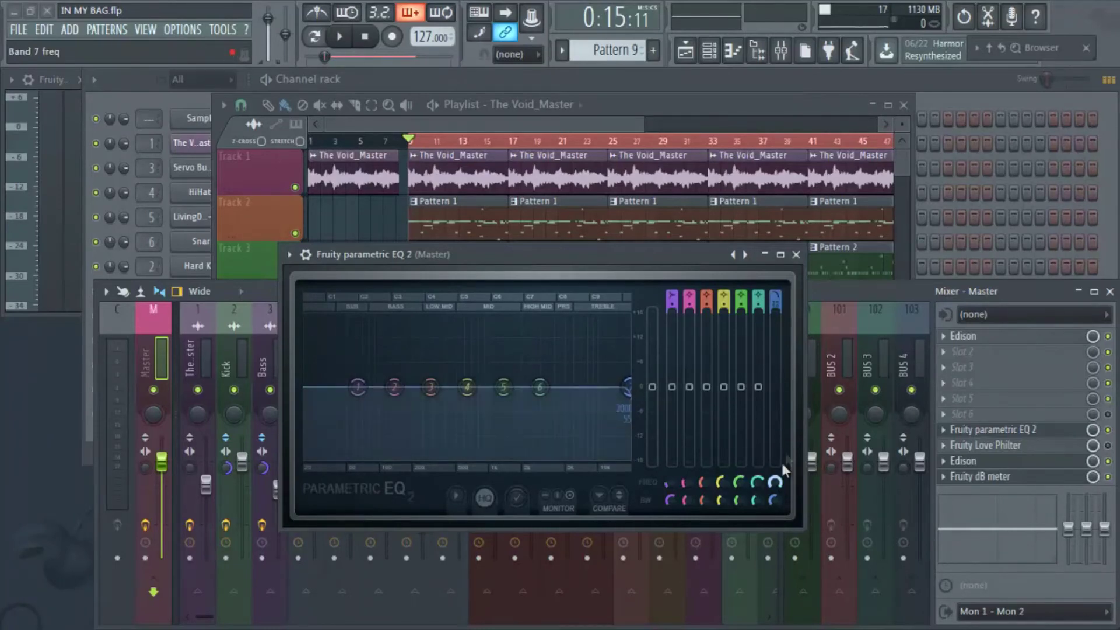
pyautogui.moveTo(832, 531); pyautogui.dragTo(778, 481)
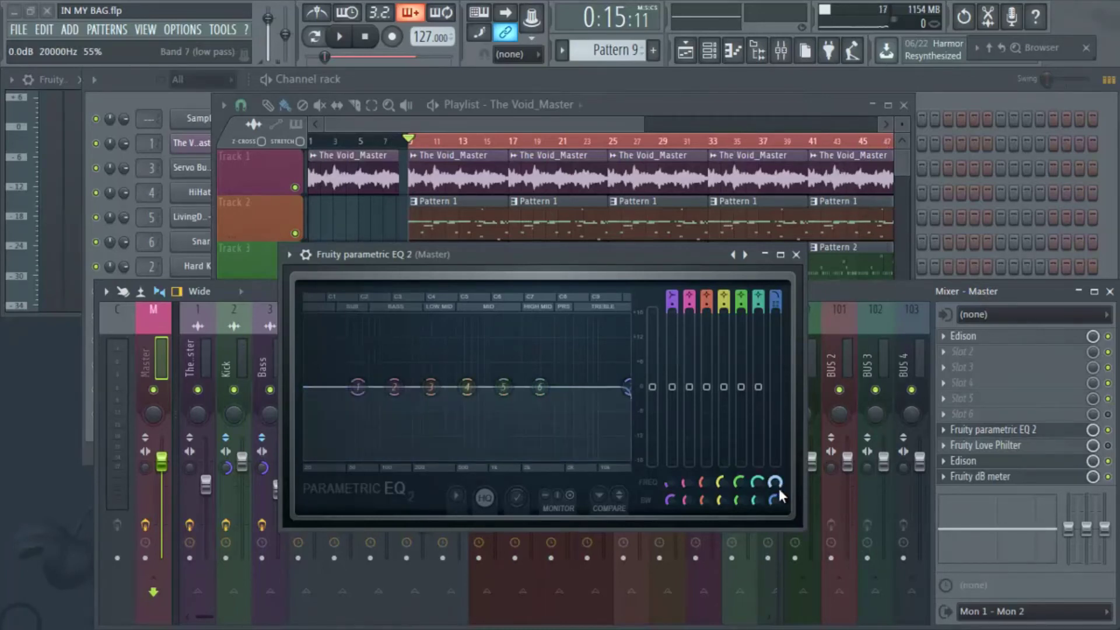
pyautogui.moveTo(684, 258)
pyautogui.mouseDown()
pyautogui.moveTo(715, 297)
pyautogui.moveTo(675, 252)
pyautogui.mouseUp()
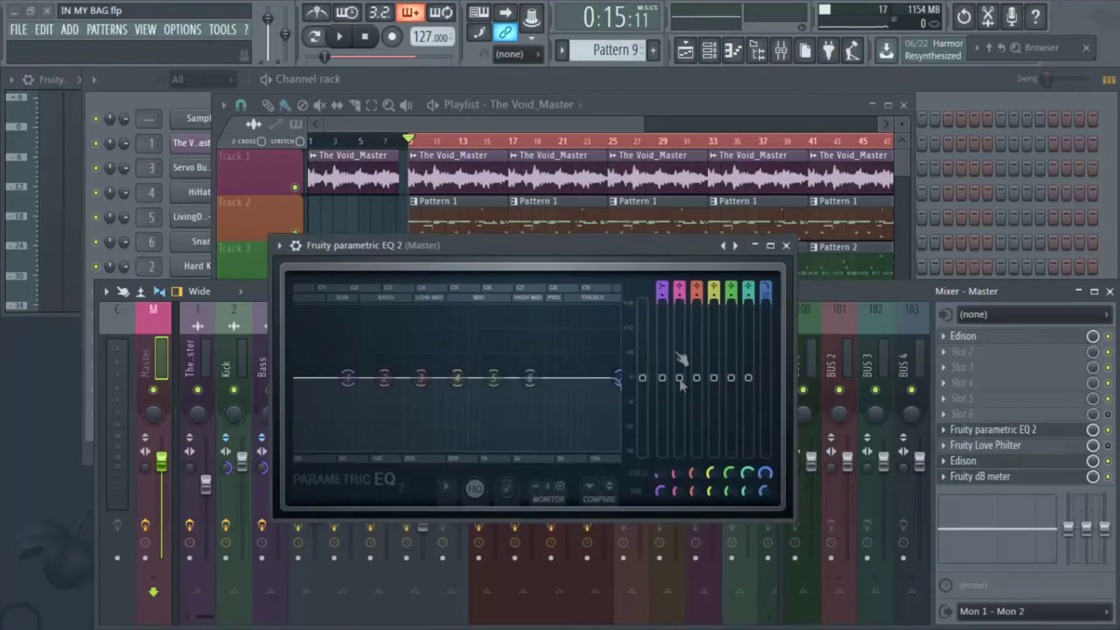
# - Play the song while sweeping band 7's cutoff from about 11 kHz down to around 611 Hz, then stop
pyautogui.press('space')
pyautogui.moveTo(765, 470); pyautogui.dragTo(777, 108)
pyautogui.moveTo(776, 191); pyautogui.dragTo(789, 412)
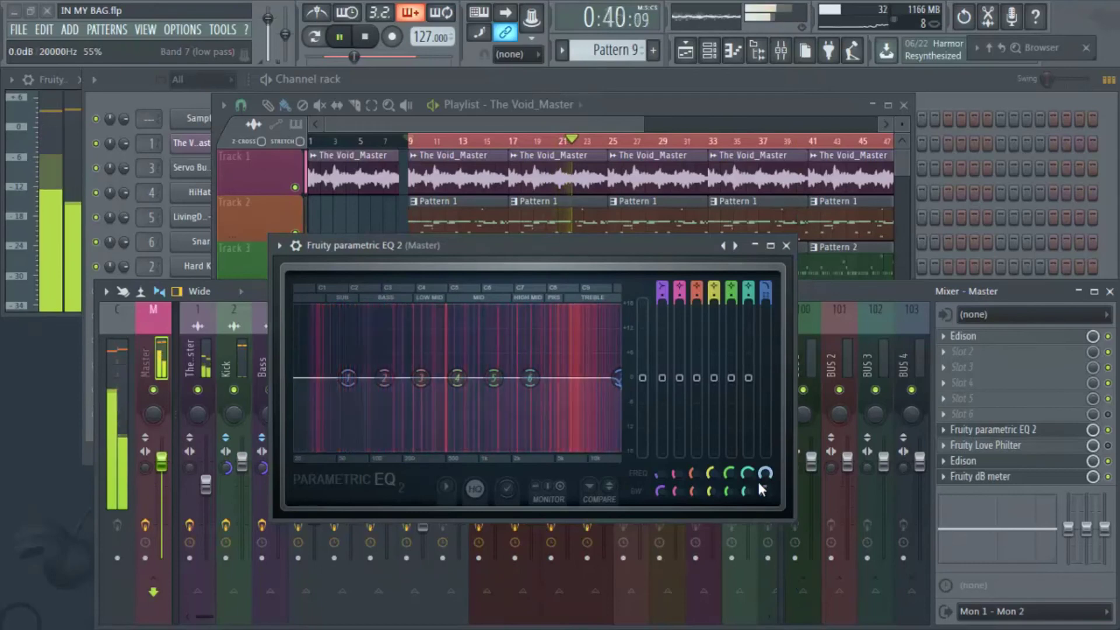
pyautogui.press('space')
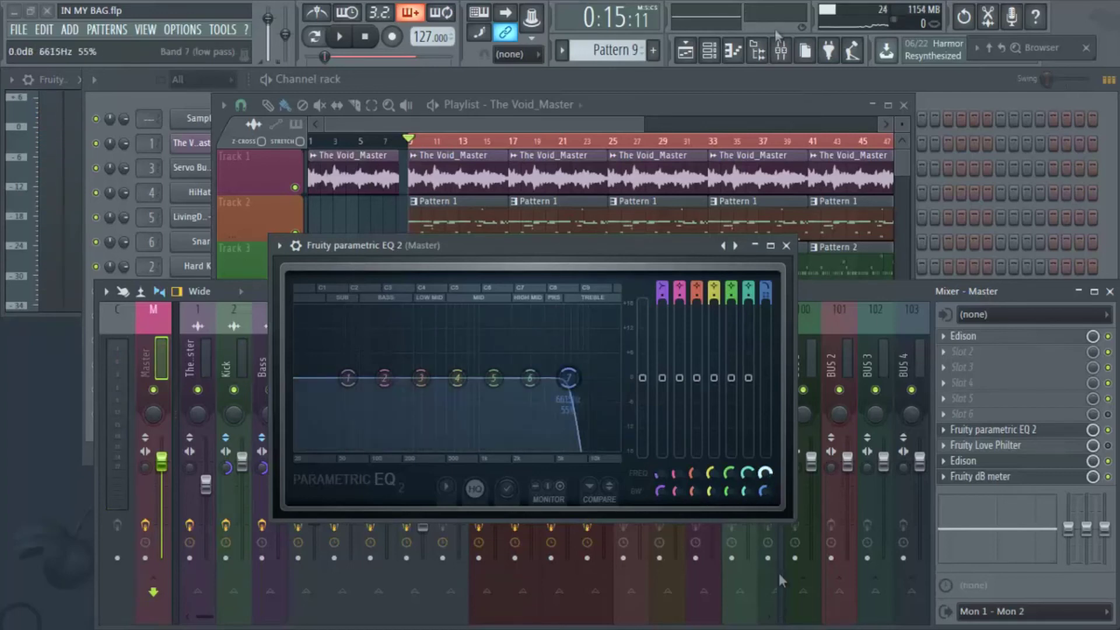
pyautogui.moveTo(773, 468)
pyautogui.mouseDown()
pyautogui.moveTo(770, 490)
pyautogui.moveTo(769, 473)
pyautogui.moveTo(729, 514)
pyautogui.moveTo(677, 510)
pyautogui.moveTo(632, 573)
pyautogui.moveTo(593, 440)
pyautogui.moveTo(527, 440)
pyautogui.moveTo(767, 487)
pyautogui.mouseUp()
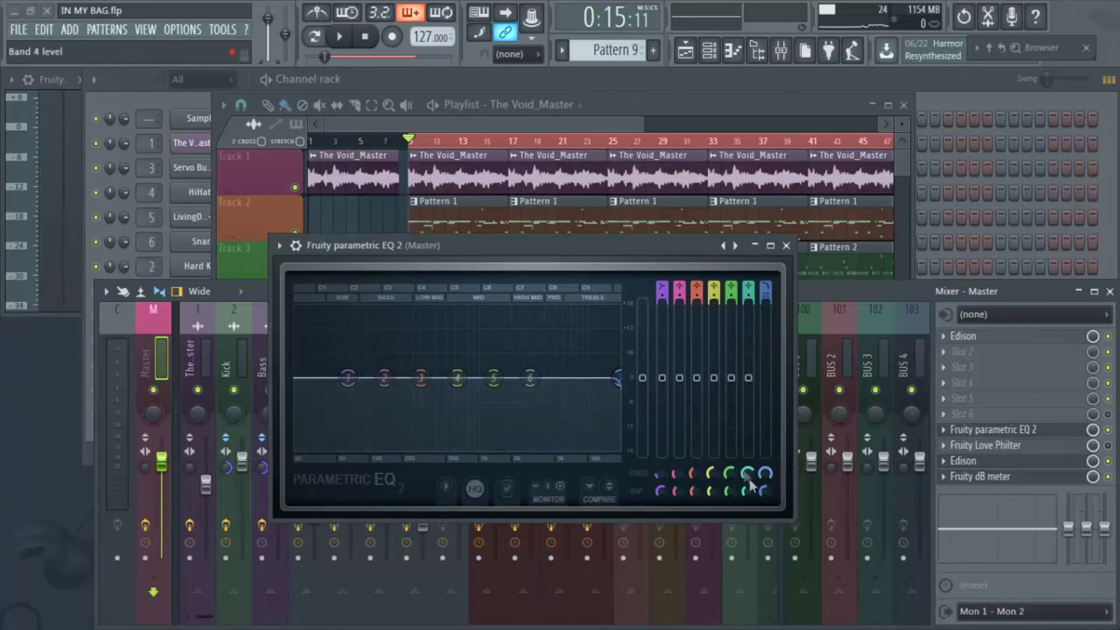
pyautogui.rightClick(769, 483)
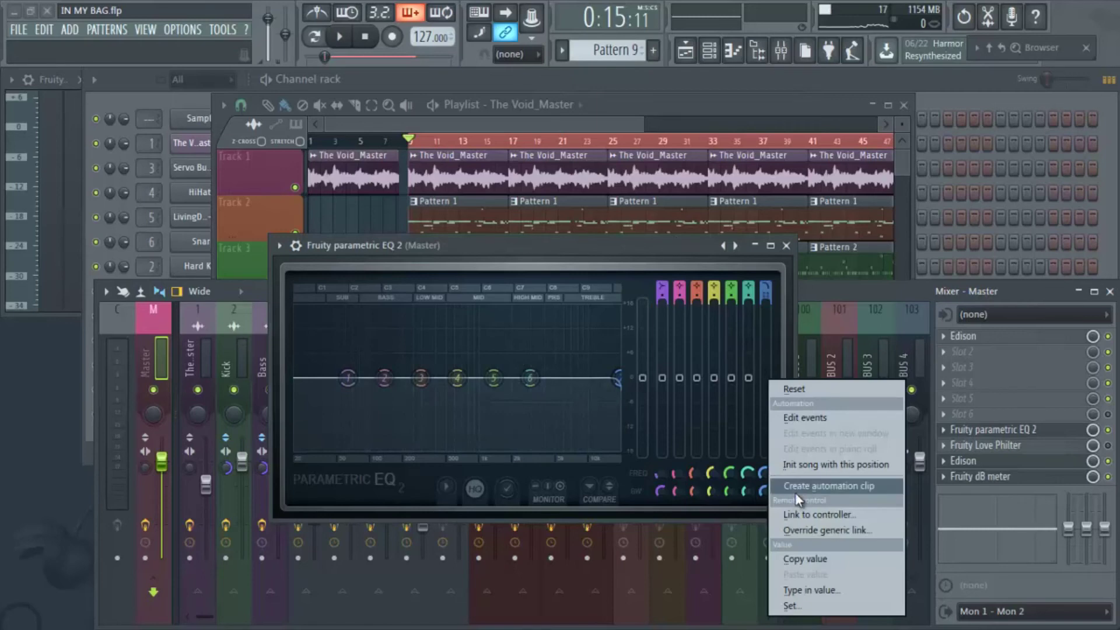
# - Dismiss band 7's knob menu and close the Fruity Parametric EQ 2 window
pyautogui.click(666, 251)
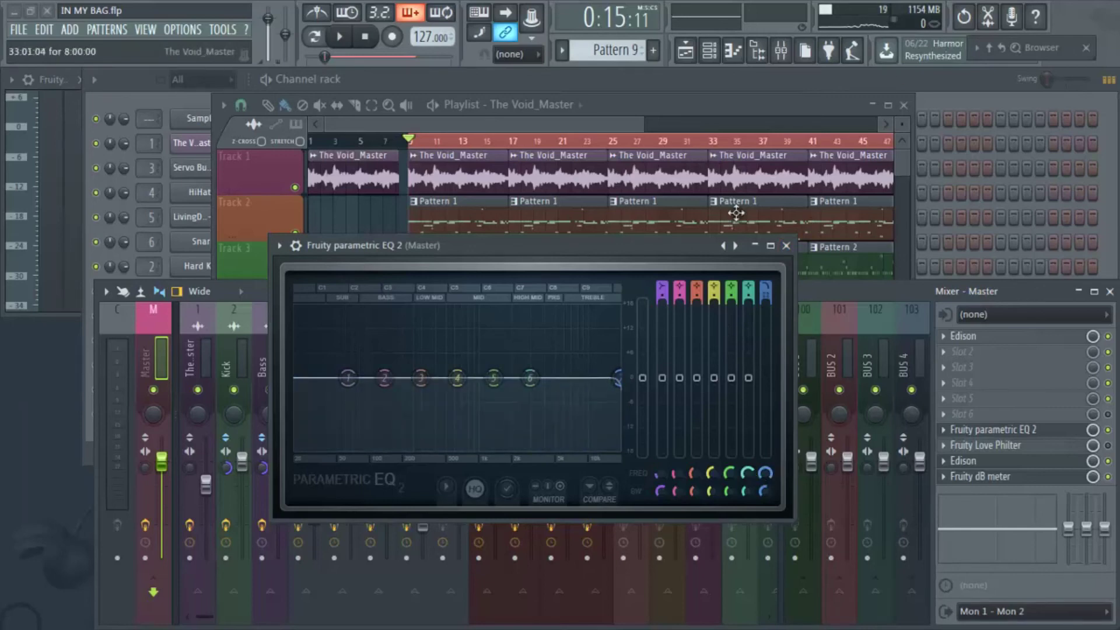
pyautogui.click(785, 246)
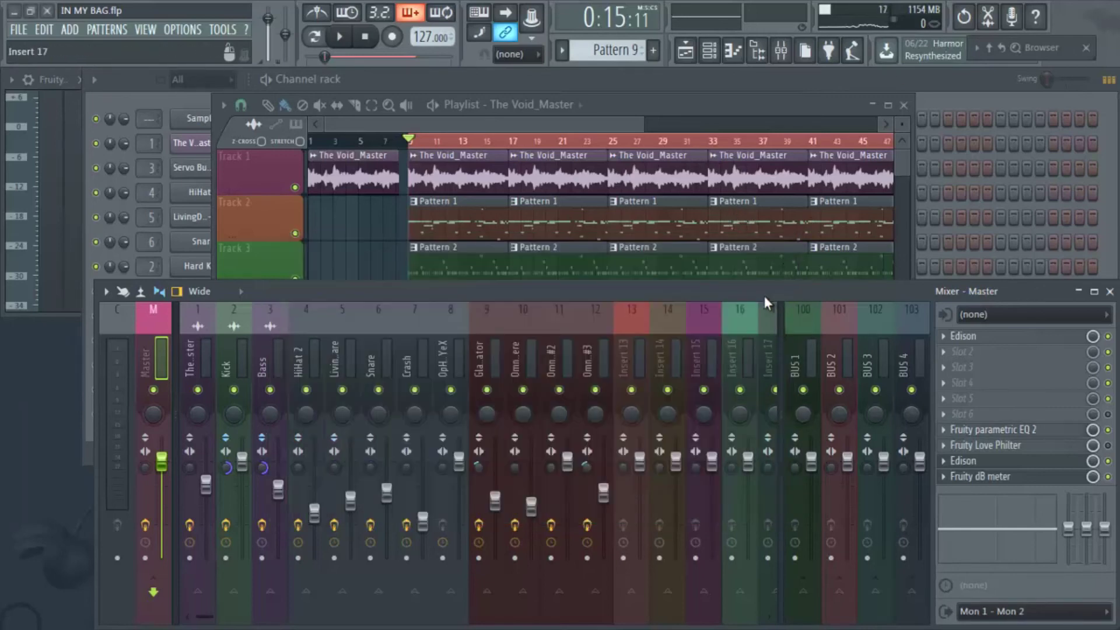